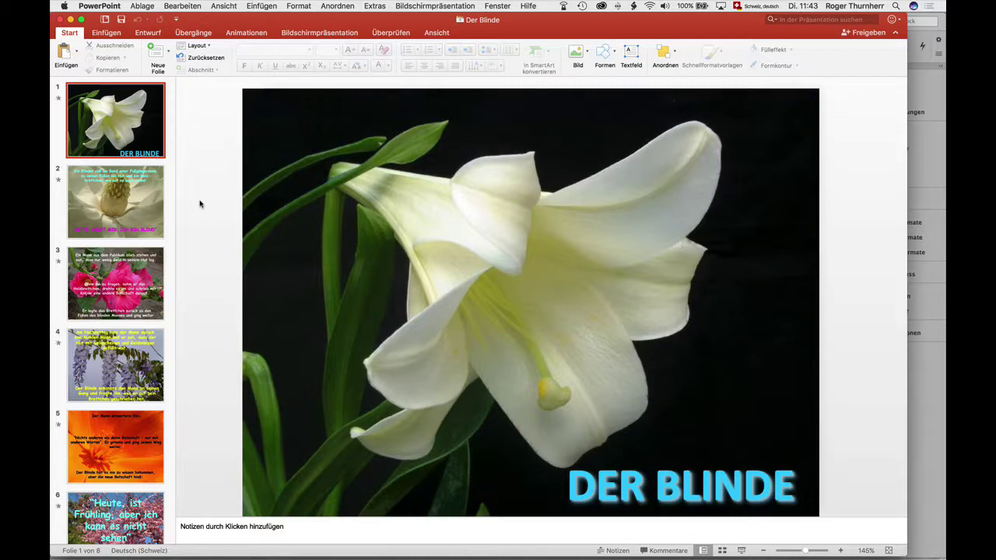
Export the Der Blinde slideshow in PDF format as 'Der Blinde.pdf' on the Schreibtisch
click(143, 6)
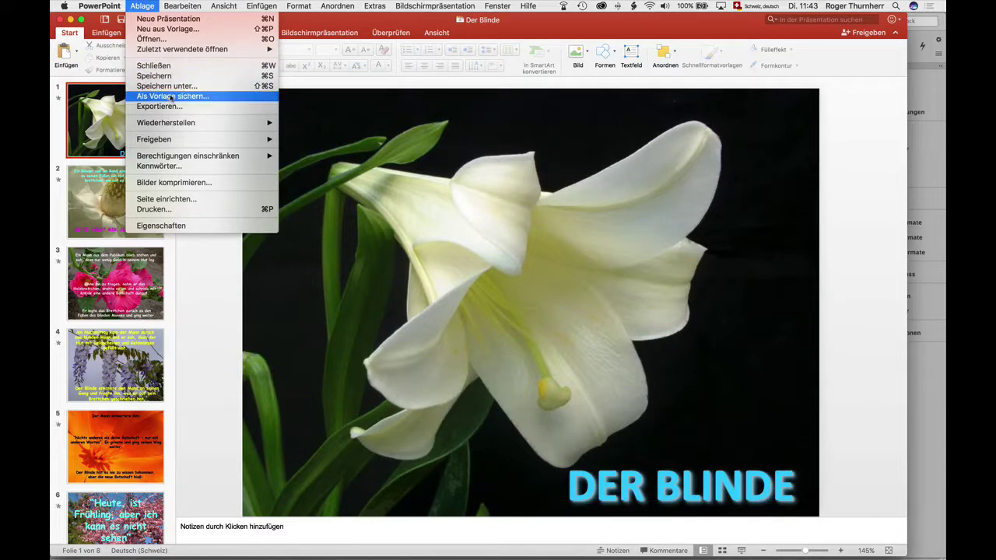
click(165, 86)
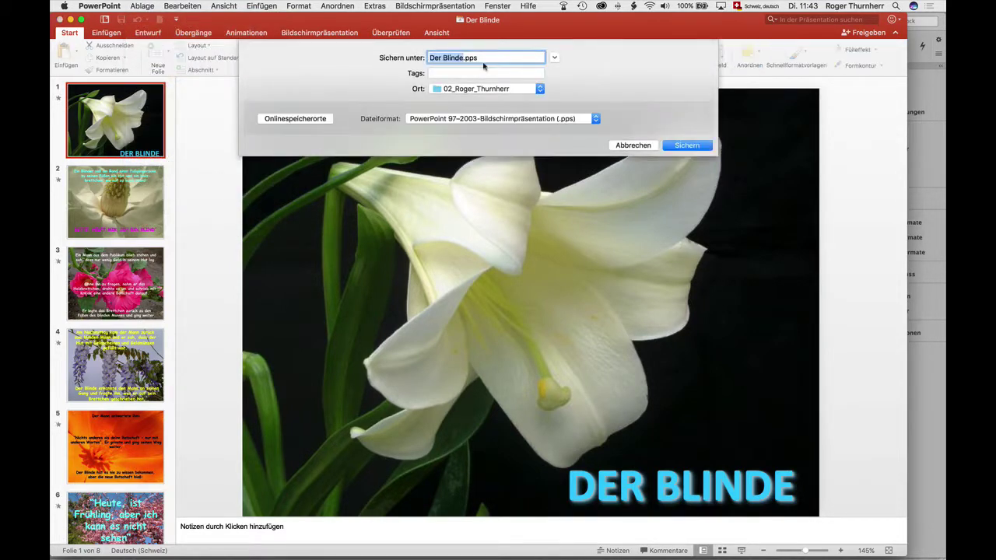
click(555, 57)
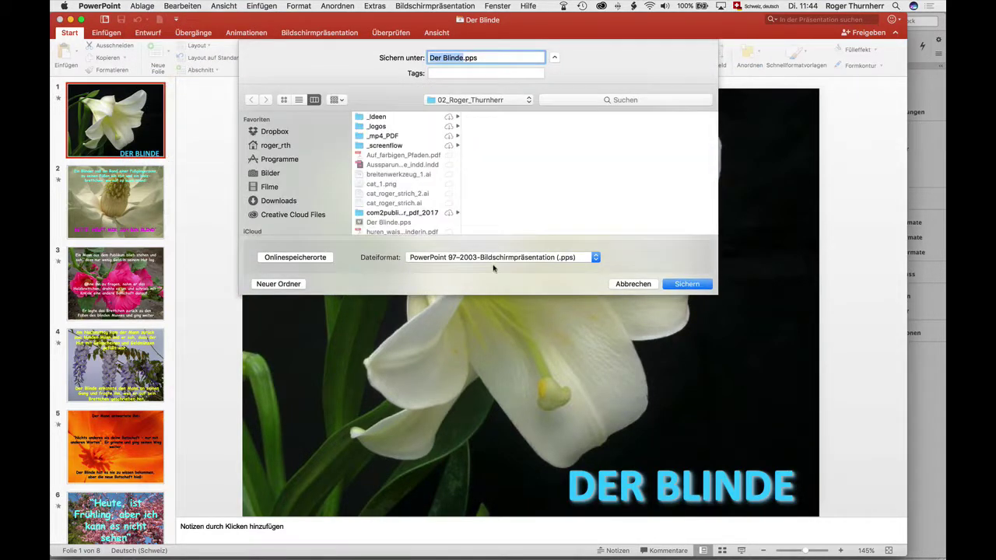
click(493, 259)
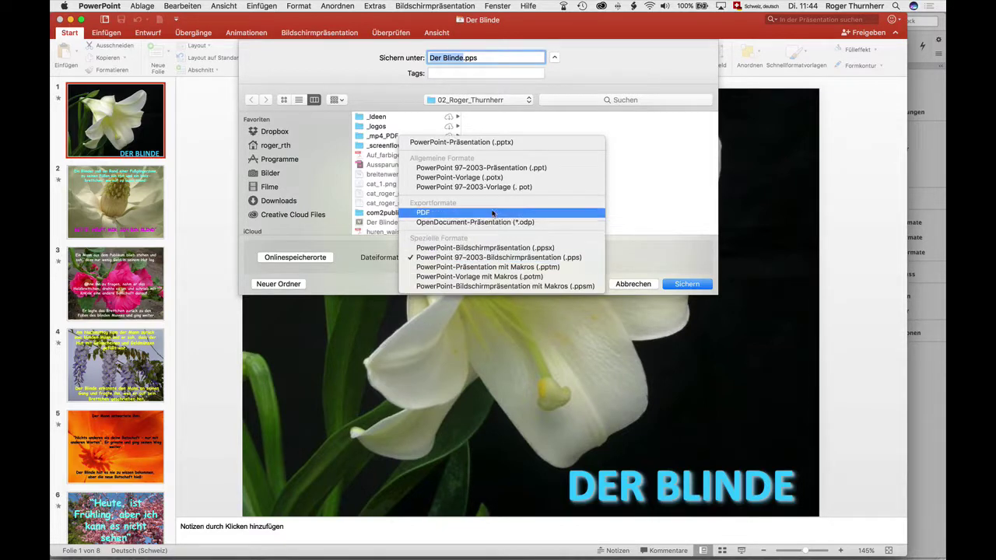
click(467, 212)
click(291, 124)
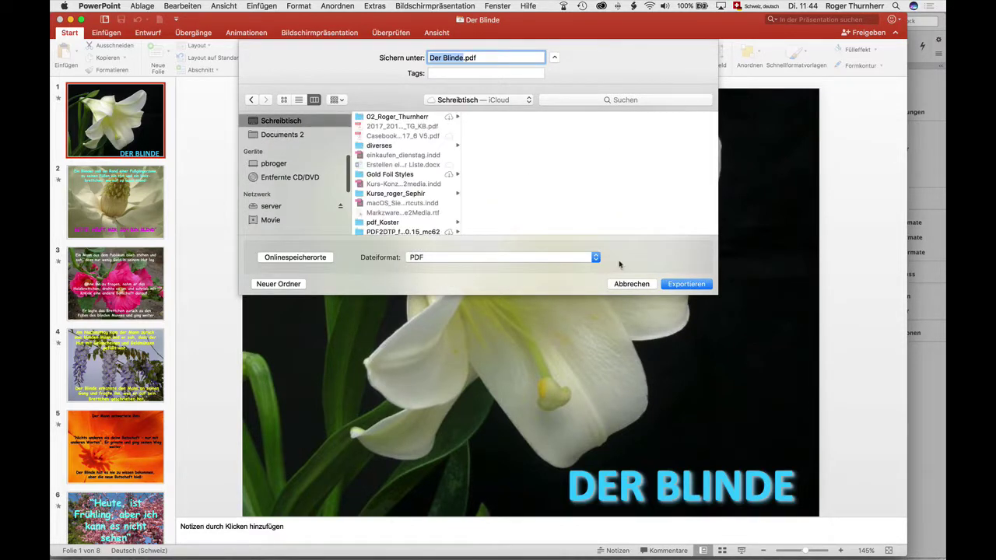
click(686, 284)
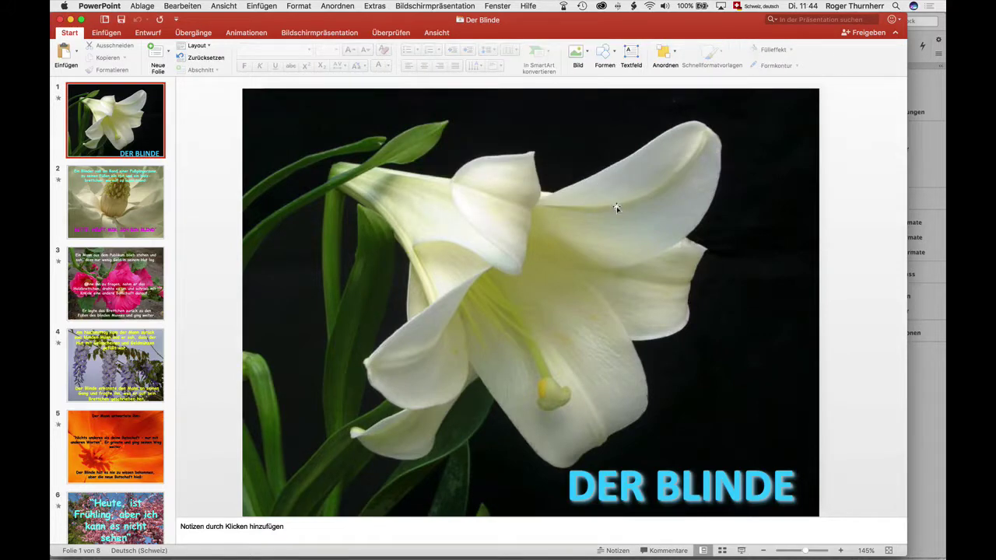
Open Der Blinde.pdf in Acrobat and page forward to page 3 of 8, the hollyhock slide
key(super+Tab)
key(super+Tab)
key(super+Tab)
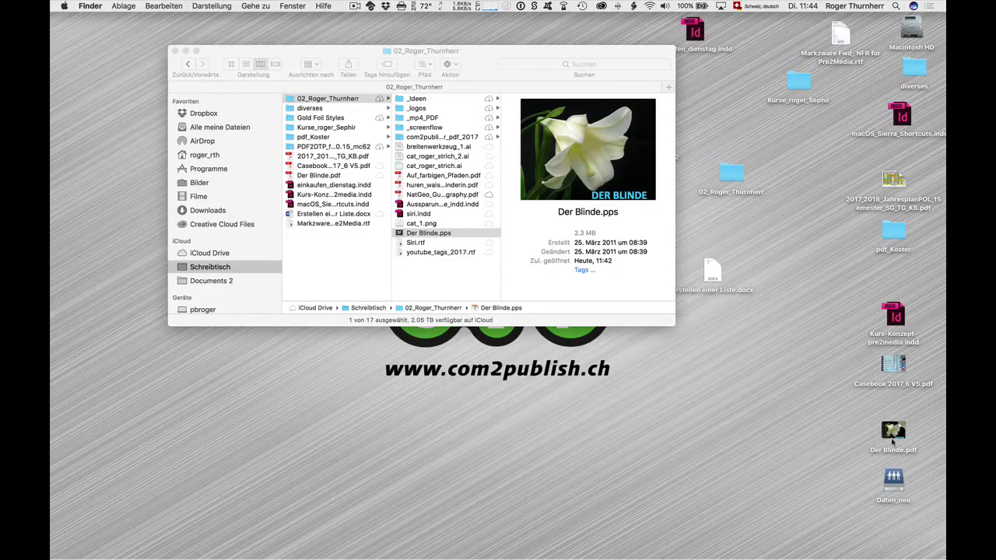
double_click(893, 432)
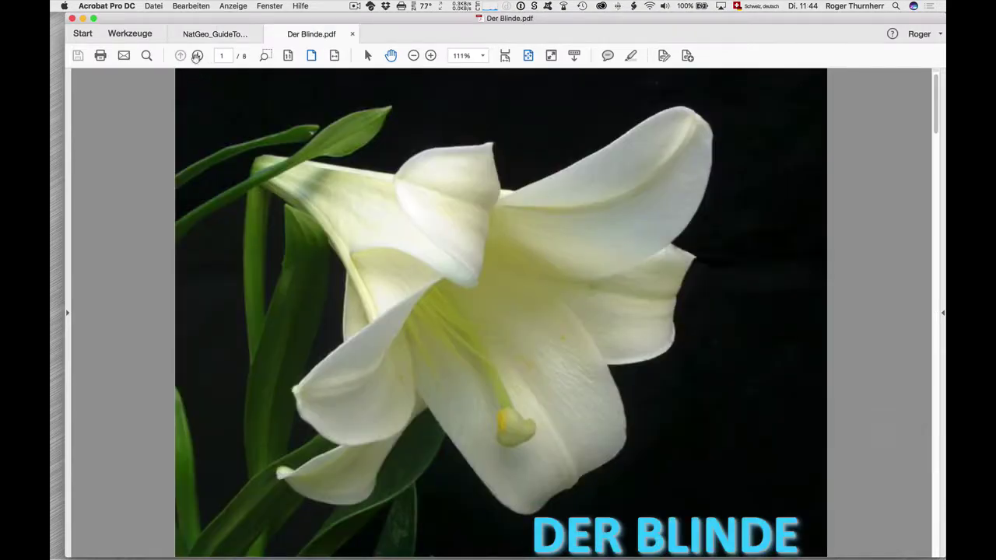
click(198, 56)
click(197, 56)
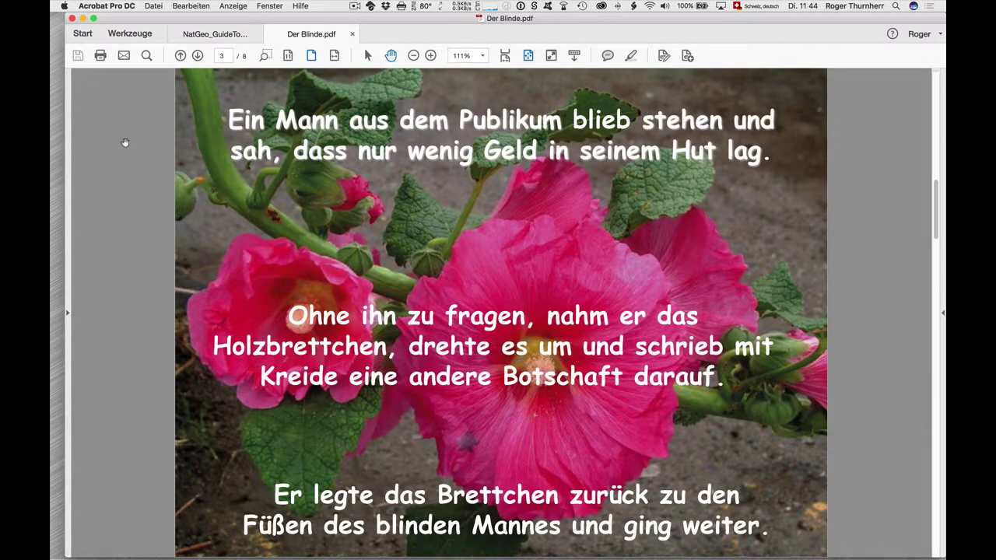
key(super+Tab)
key(super+Tab)
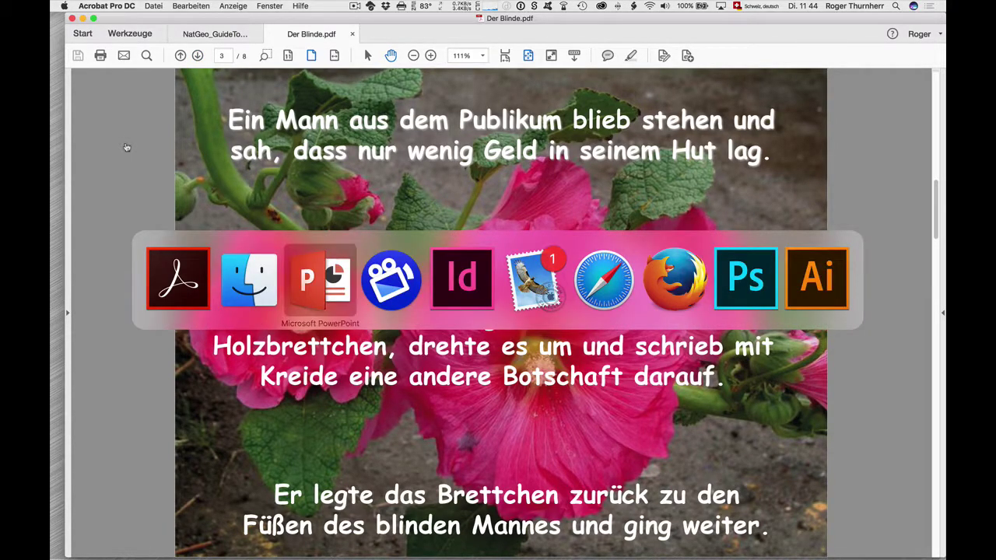
key(super+Tab)
key(super+Tab)
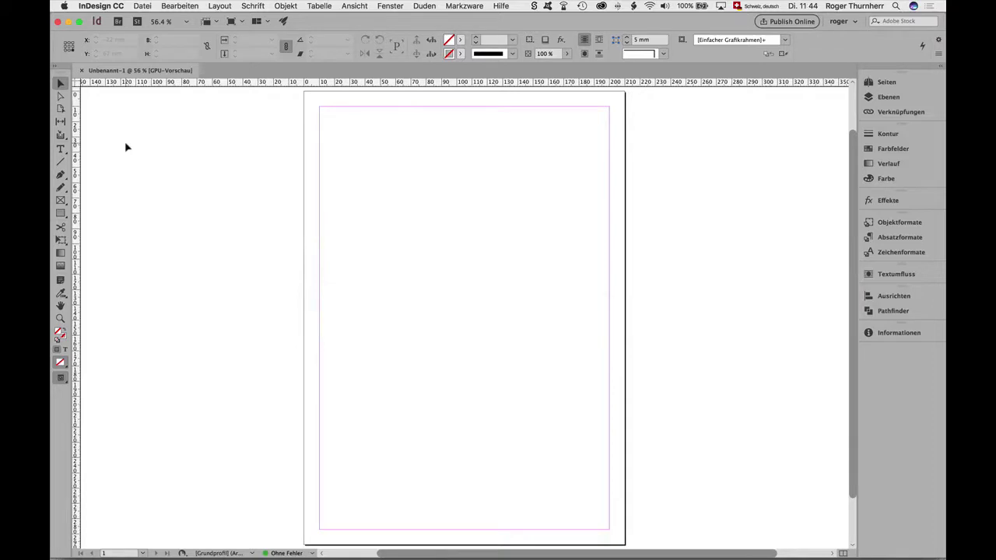
Convert Der Blinde.pdf from the Schreibtisch into an InDesign document with Markzware PDF2DTP
click(464, 5)
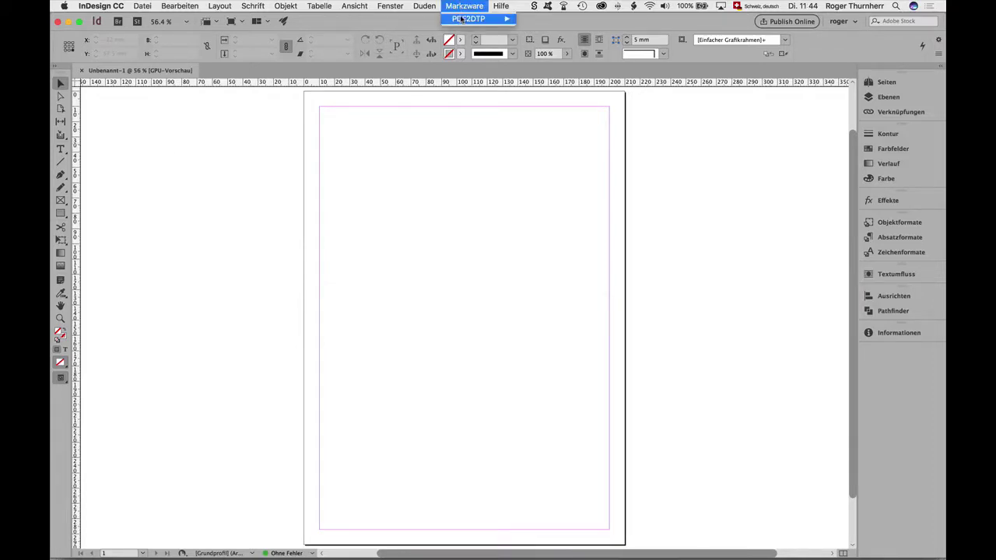
mouse_move(470, 19)
click(559, 22)
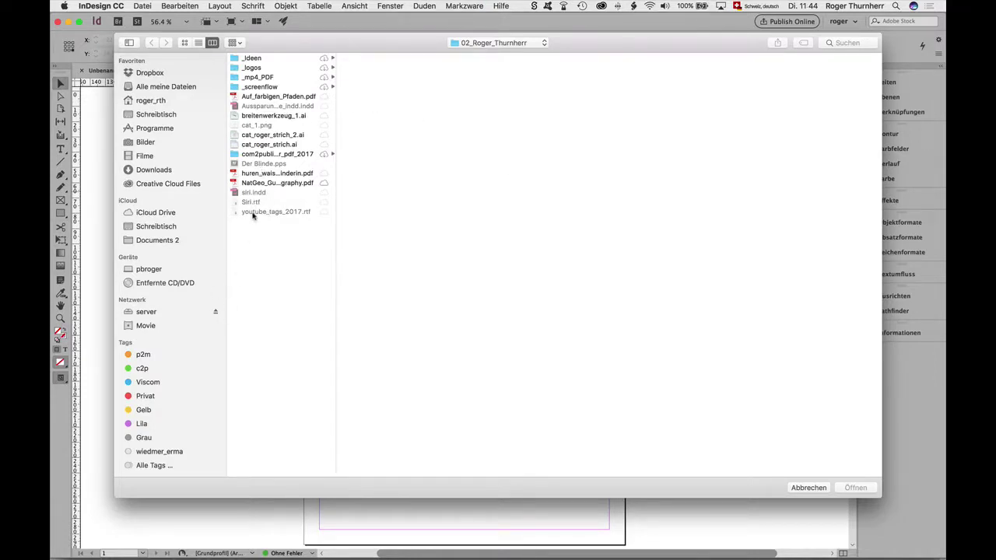
click(162, 225)
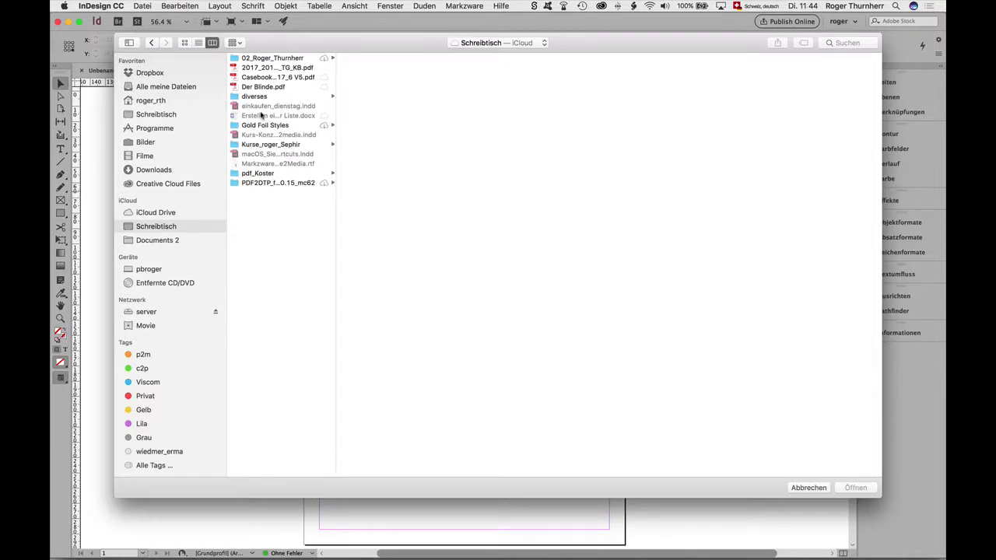
click(262, 87)
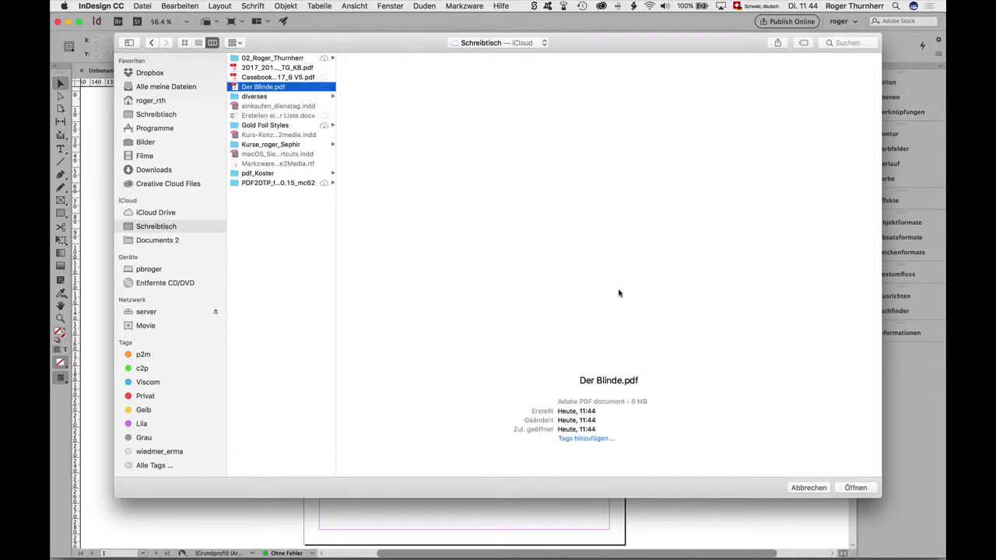
click(856, 487)
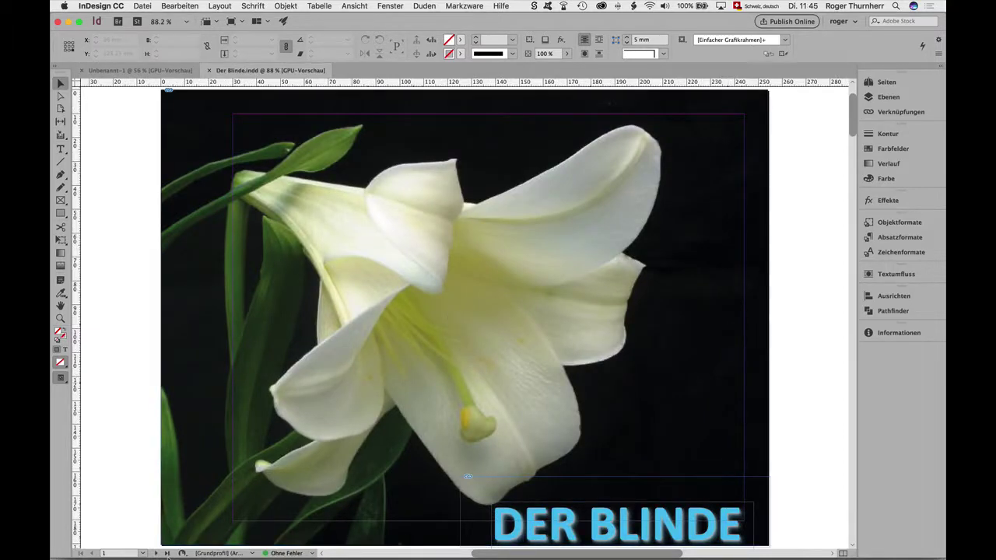
Flip through pages 3, 4 and 1 of Der Blinde.indd, ending on page 2, the magnolia page
click(157, 553)
click(156, 553)
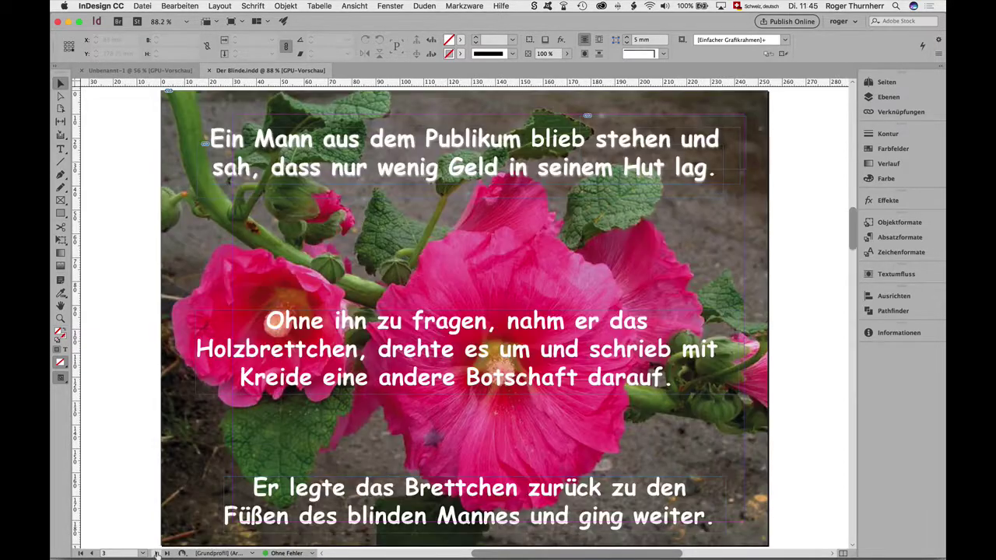
click(157, 553)
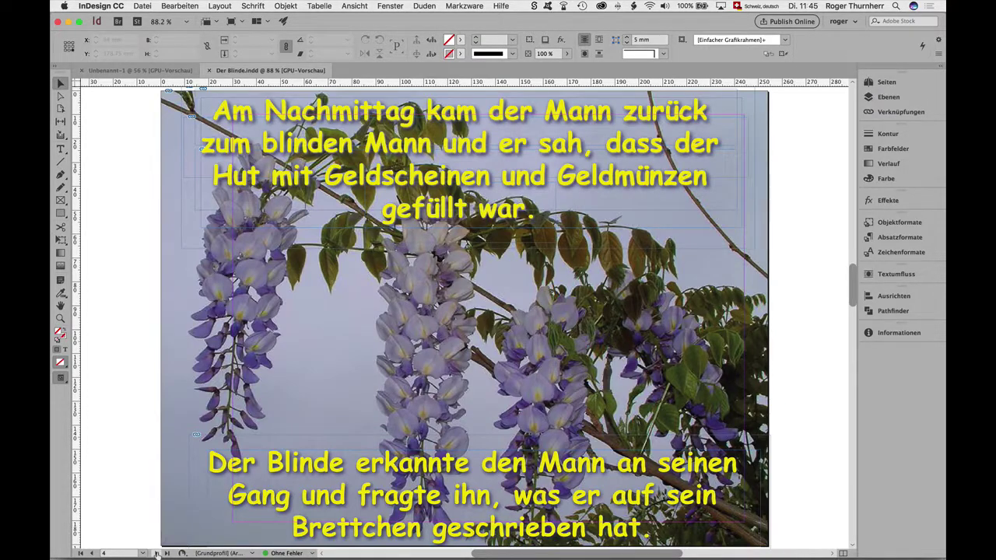
click(80, 554)
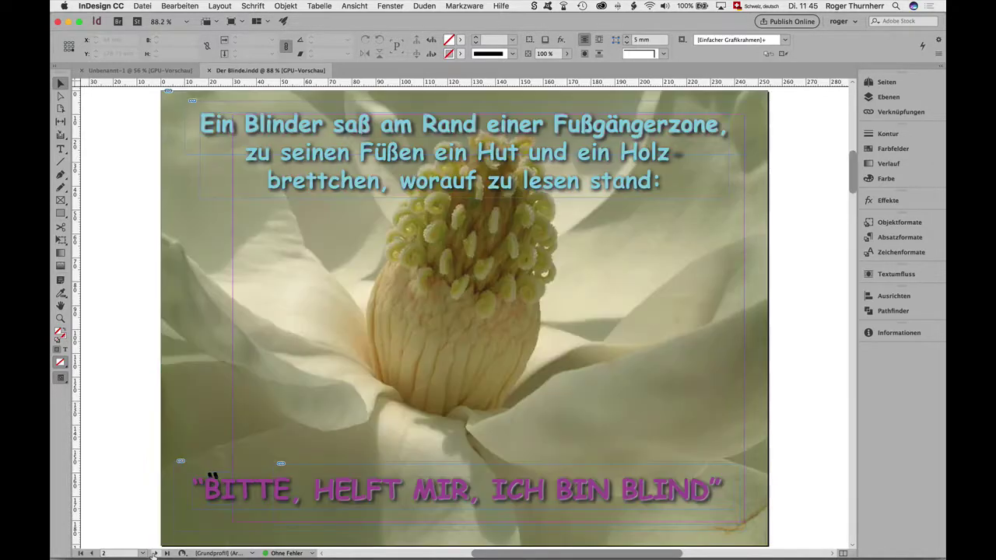
click(156, 553)
Set the three headline lines, 'Ein' through 'stand:', to the Calibri font
click(431, 138)
double_click(233, 138)
mouse_move(203, 124)
mouse_down()
mouse_move(286, 124)
mouse_move(661, 187)
mouse_up()
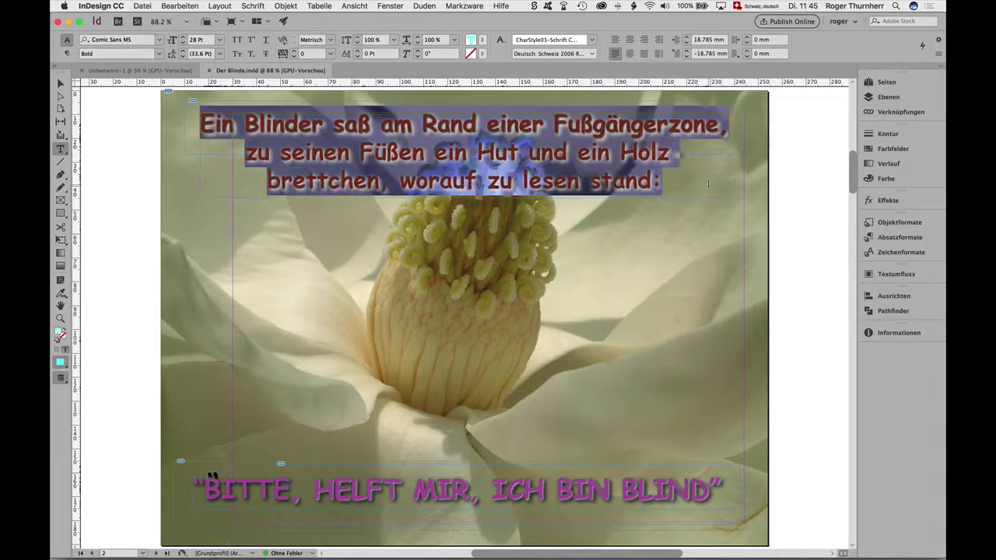
click(159, 40)
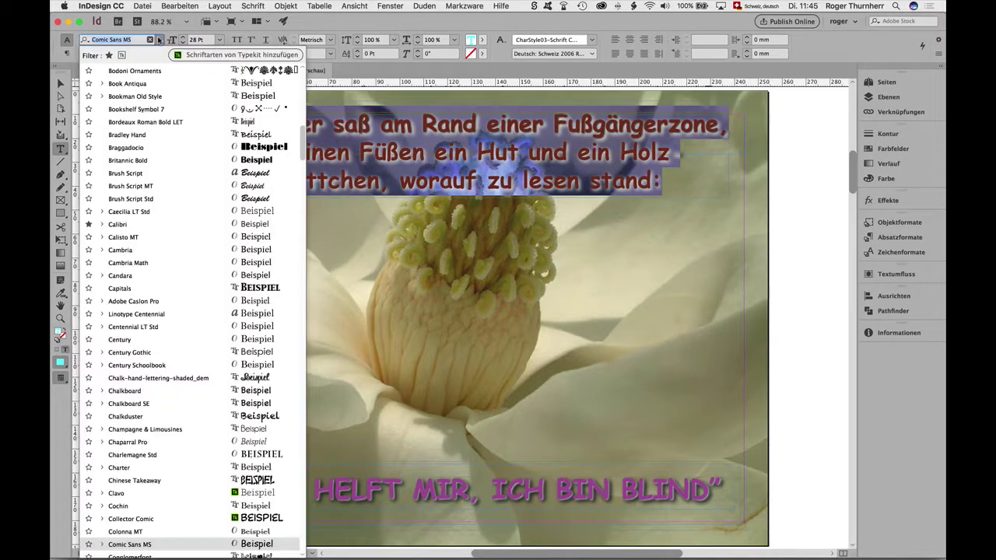
click(119, 224)
click(513, 219)
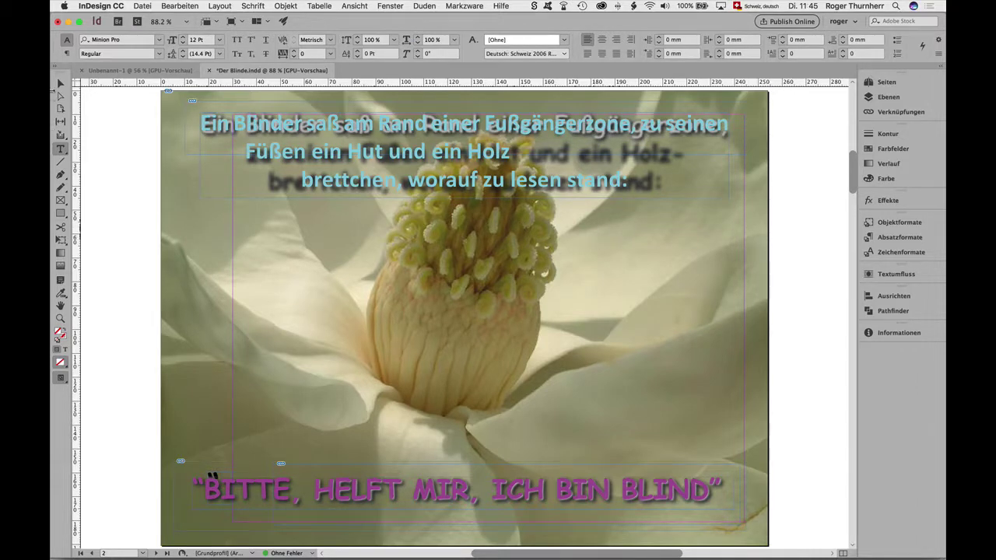
Delete the grey duplicate headline frame and place the cyan text frame at the page top
click(61, 83)
drag(343, 128, 400, 267)
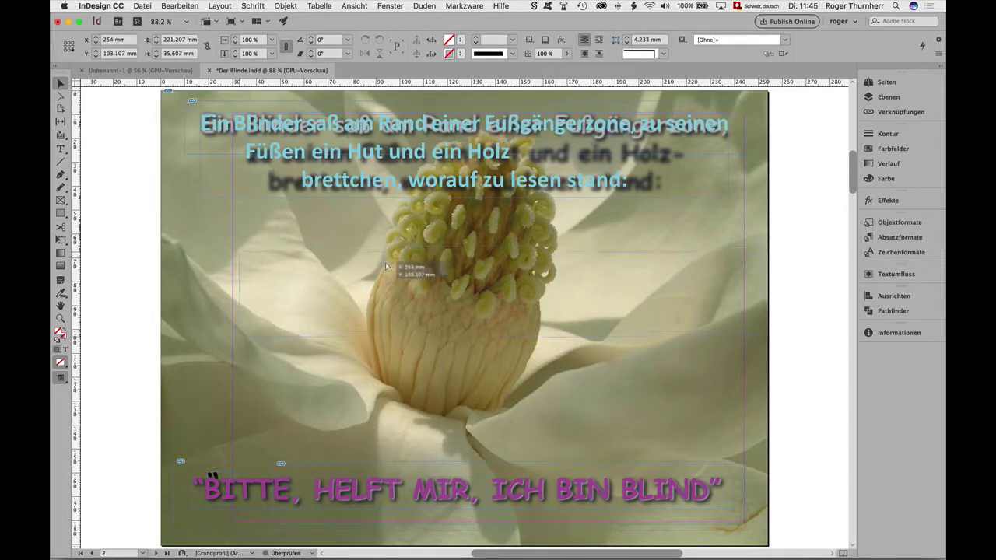
click(444, 132)
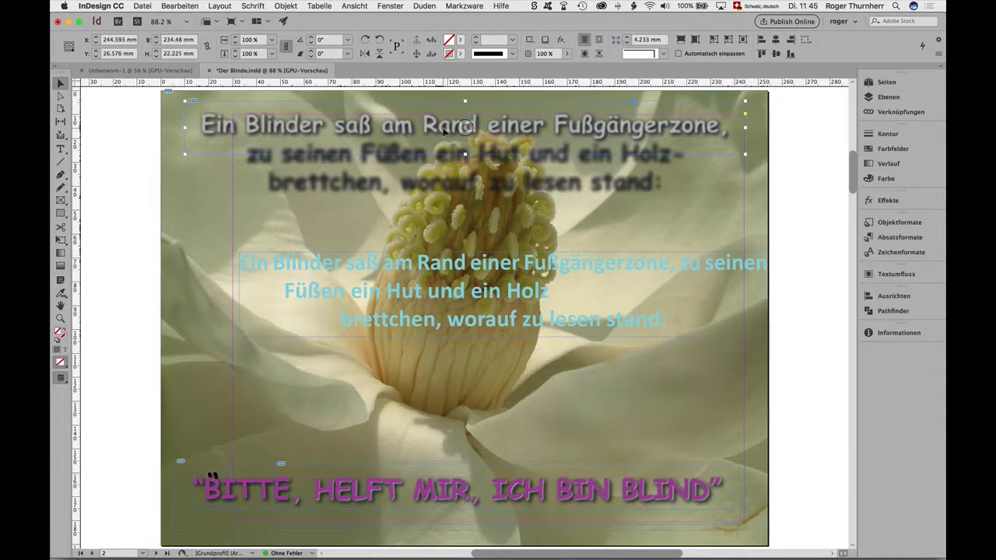
super+click(457, 126)
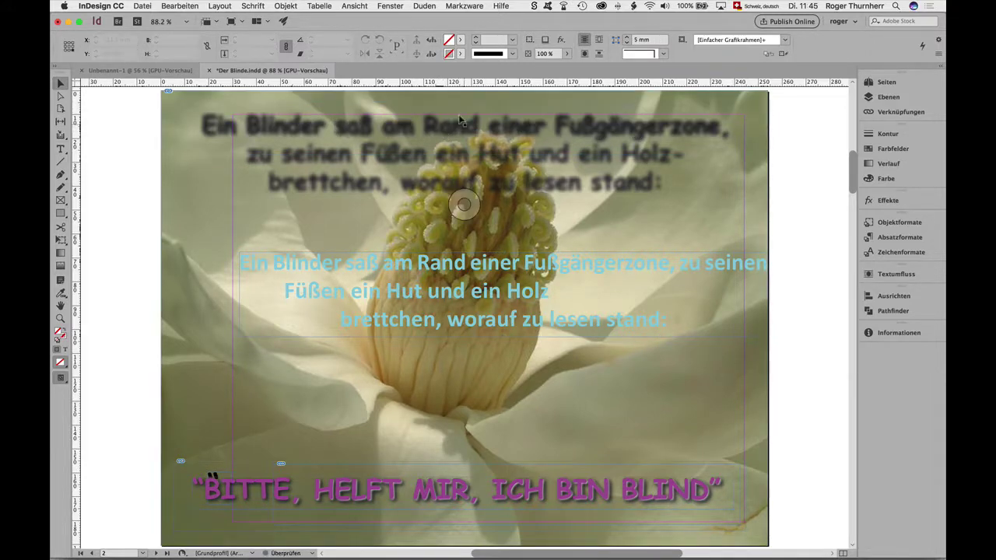
super+click(457, 125)
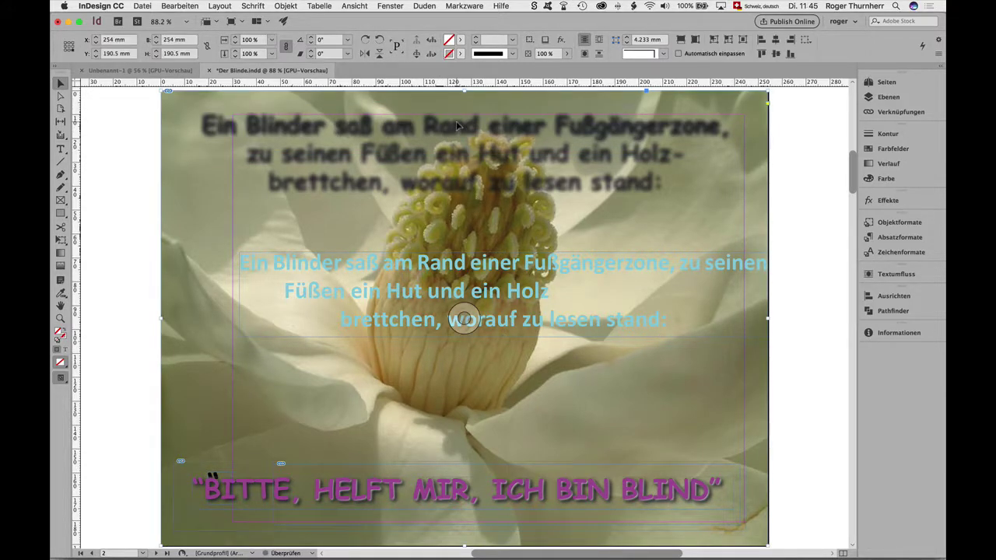
click(467, 133)
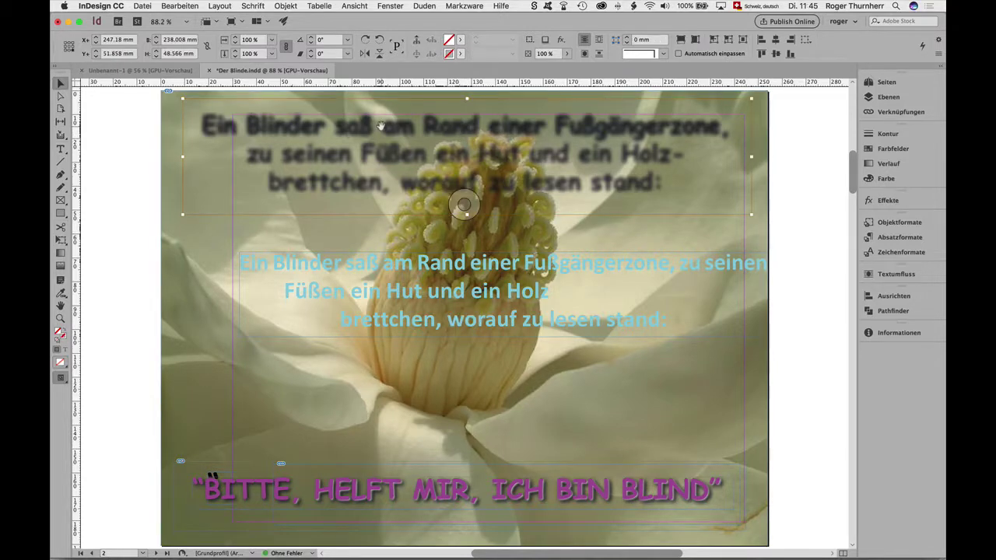
key(Delete)
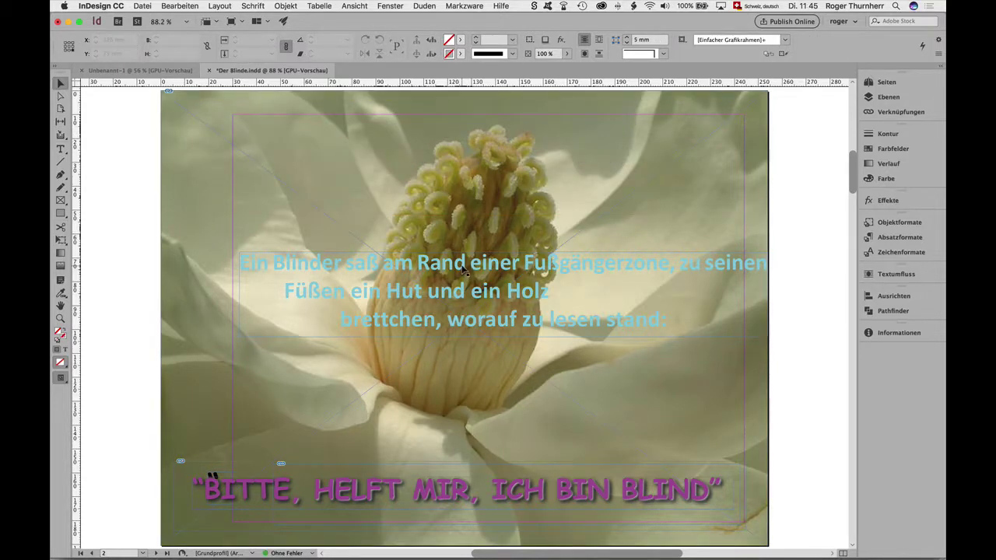
drag(424, 131, 425, 130)
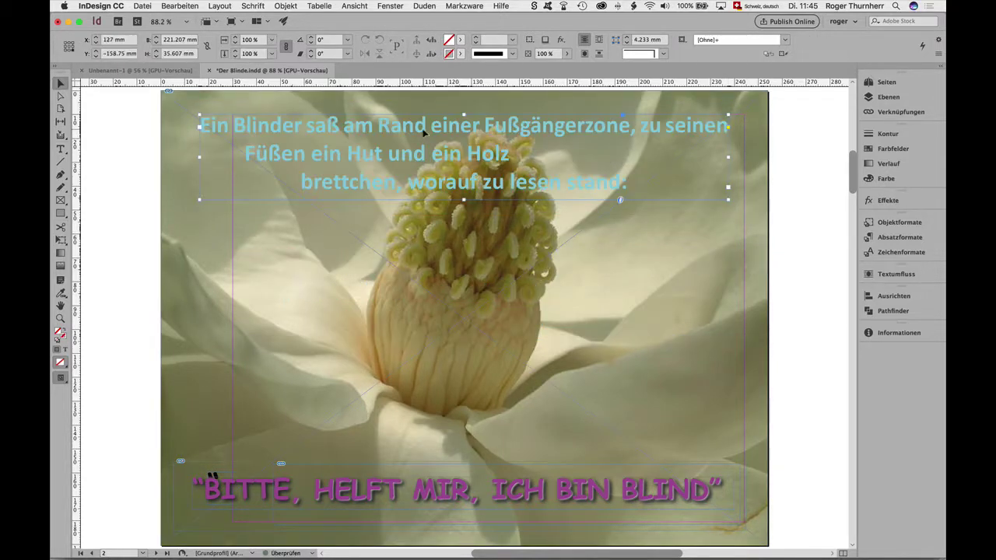
Select the headline text and redefine its R=102 G=255 B=255 swatch as R=0 G=0 B=255
double_click(648, 187)
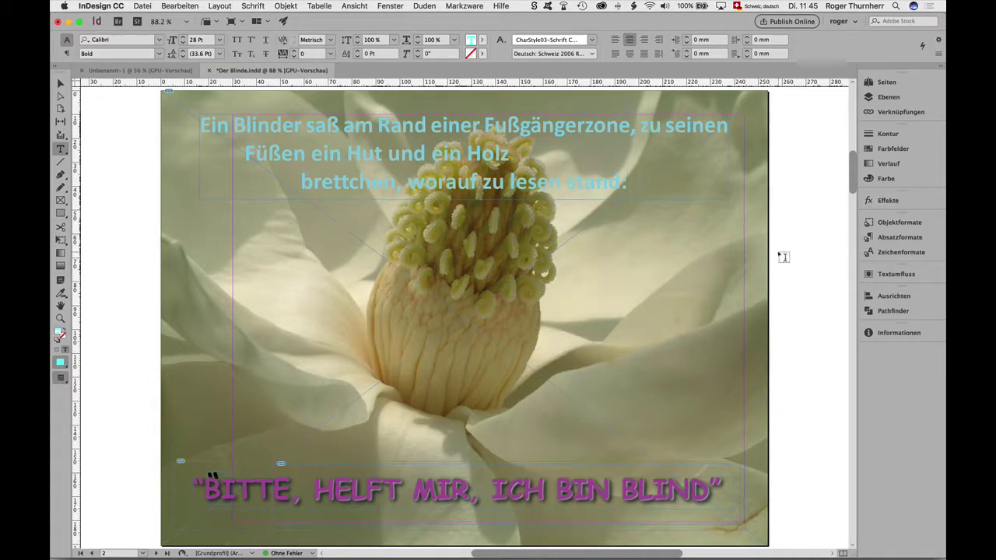
drag(626, 186, 514, 154)
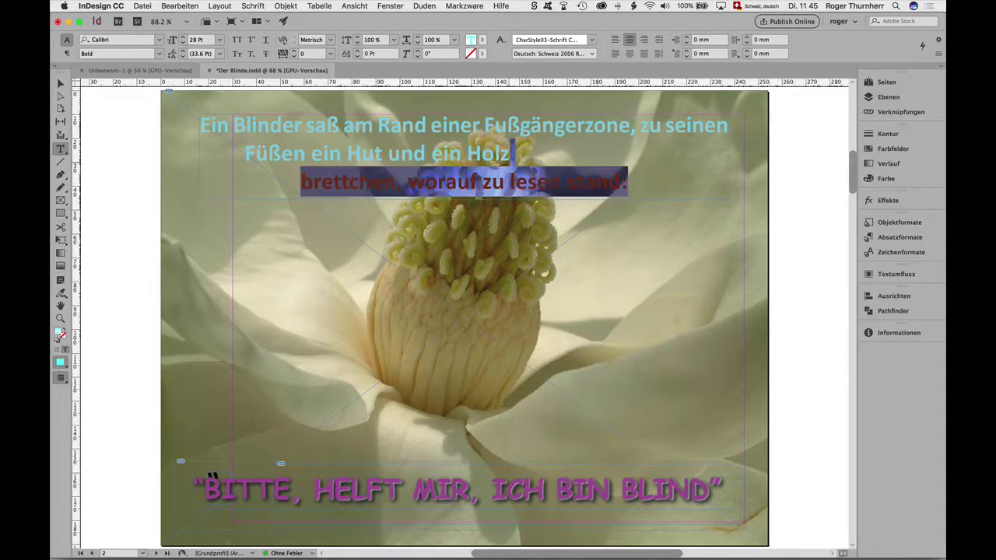
click(890, 149)
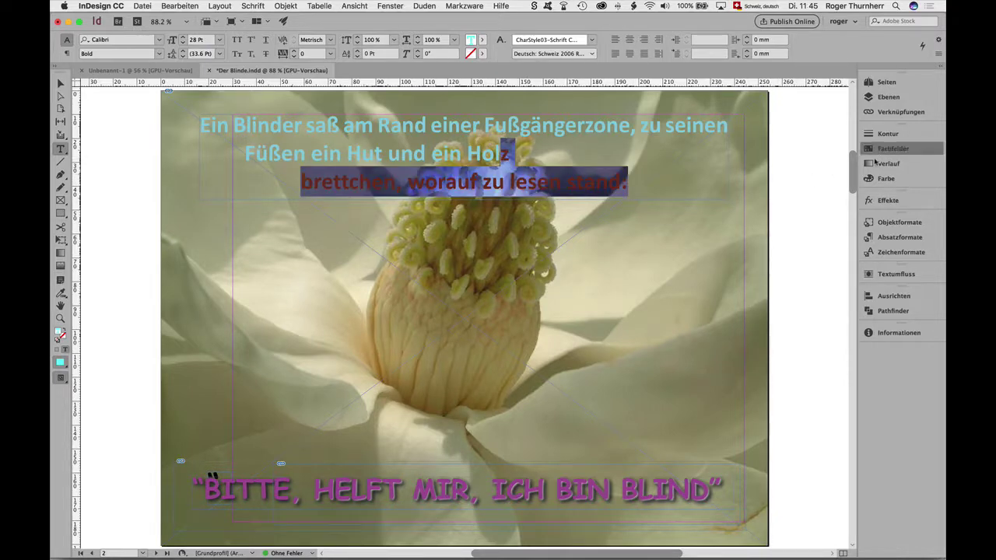
double_click(772, 265)
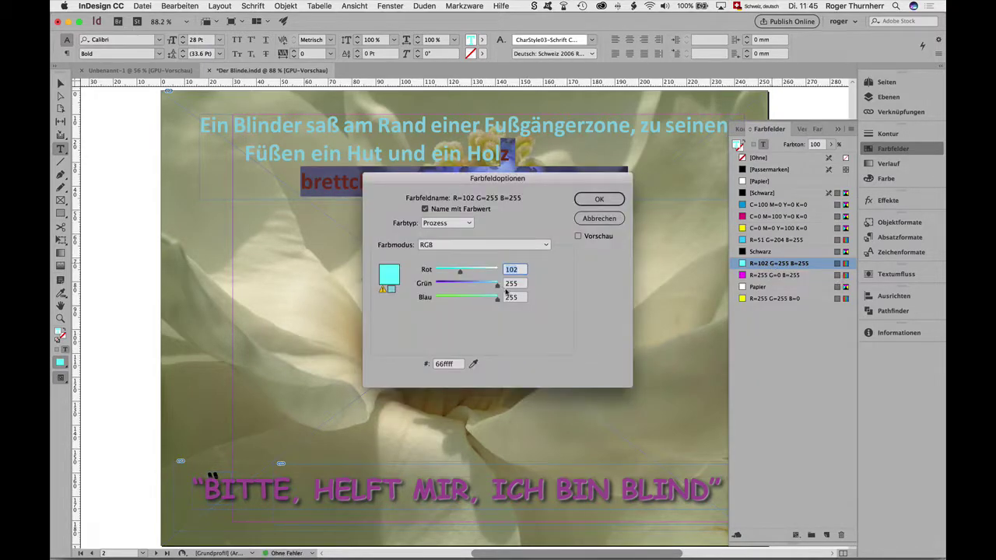
drag(459, 272, 493, 271)
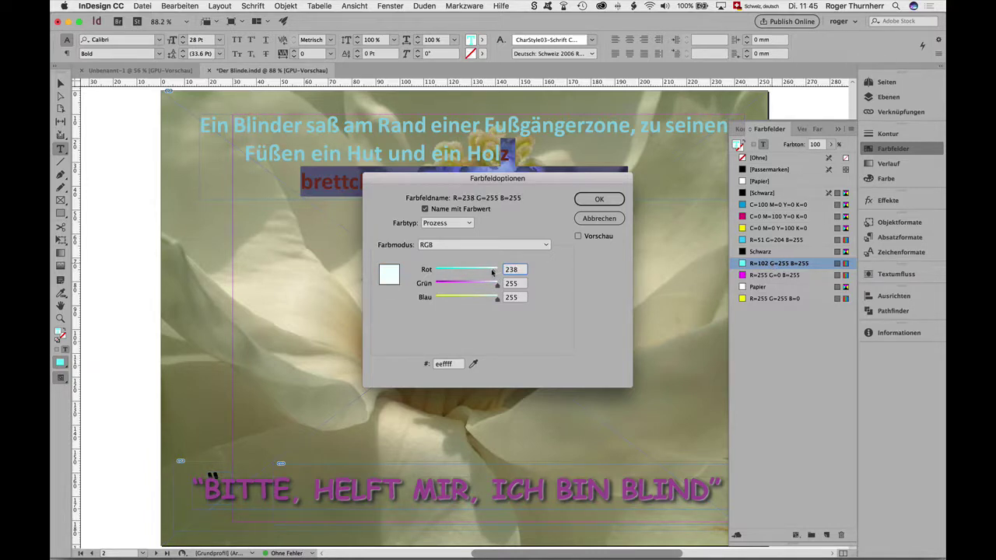
text(0)
drag(498, 287, 444, 296)
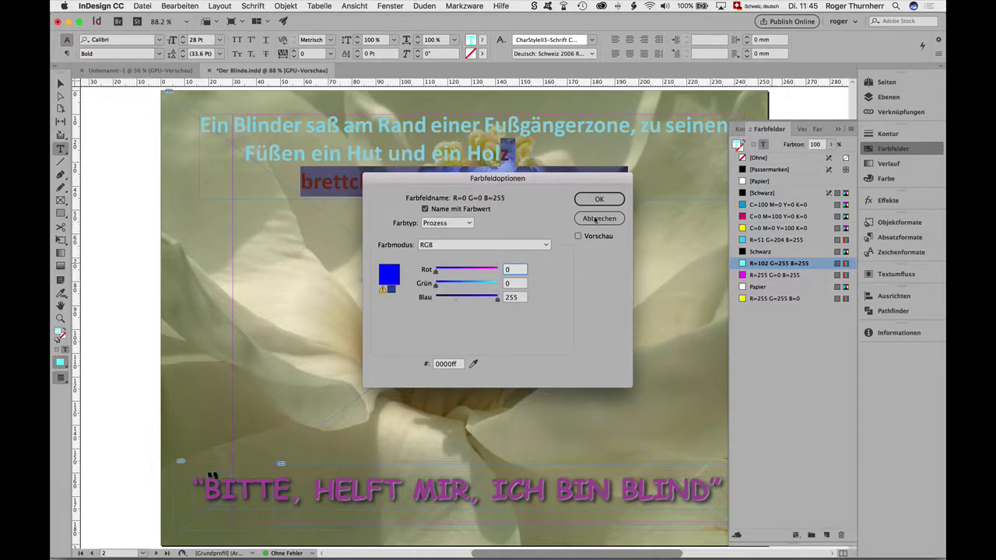
key(Return)
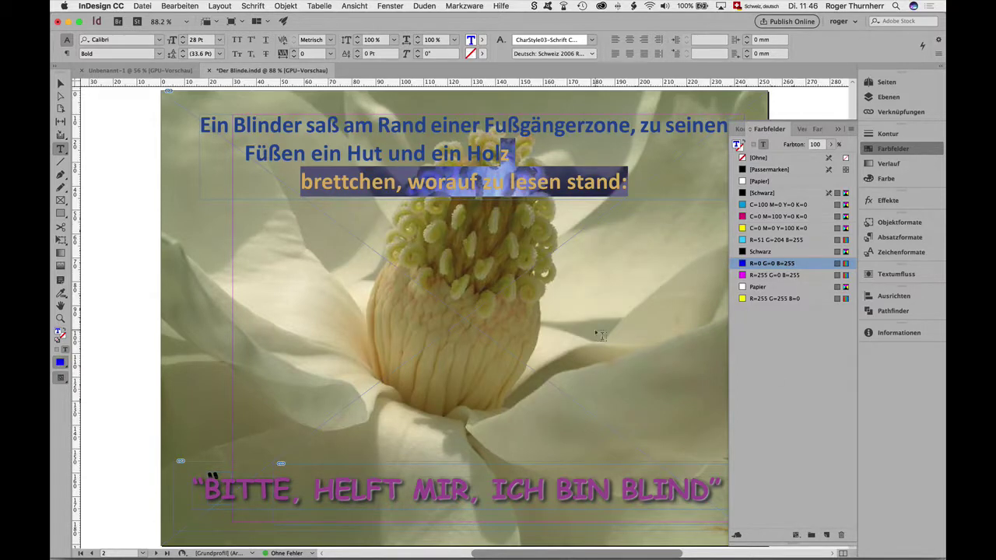
click(600, 361)
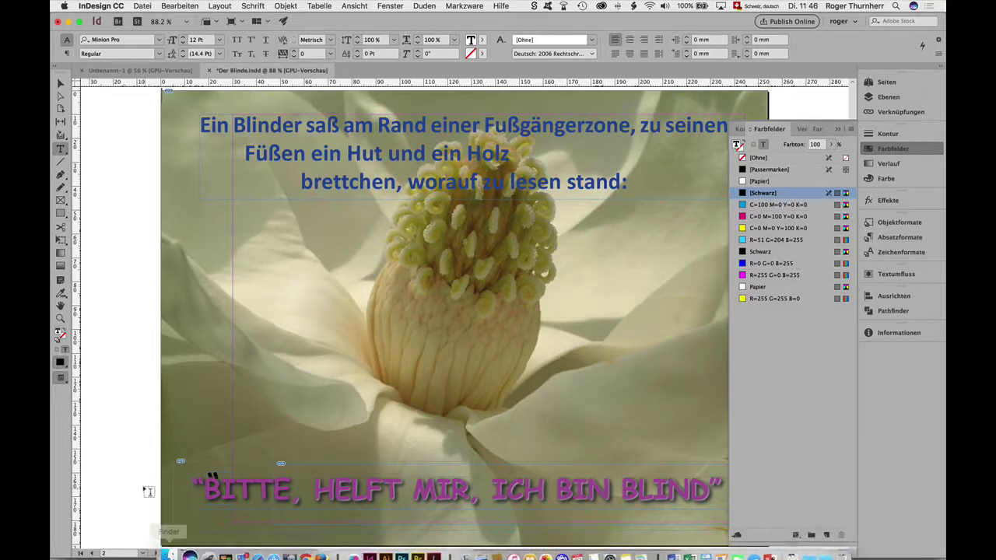
Collapse the Farbfelder panel and switch to the Der Blinde presentation in PowerPoint
click(770, 129)
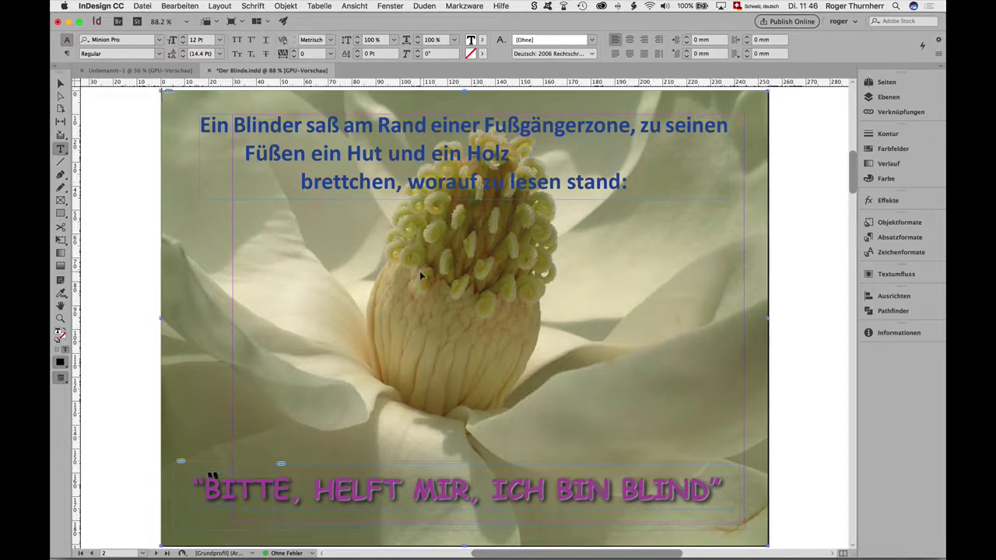
key(super+Tab)
key(super+Tab)
key(super+Tab)
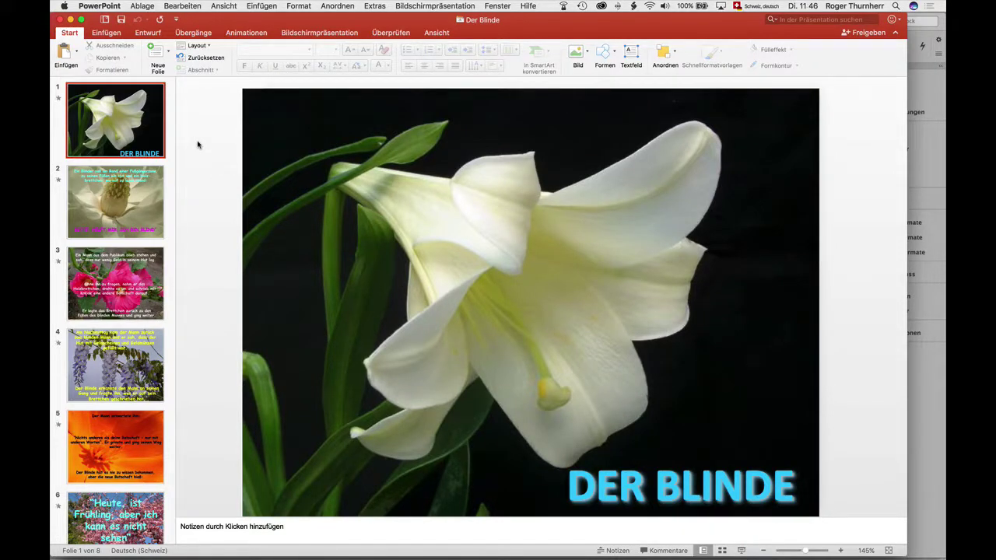
Open Speichern unter and its Dateiformat list, cancel without saving, then return to InDesign
click(141, 5)
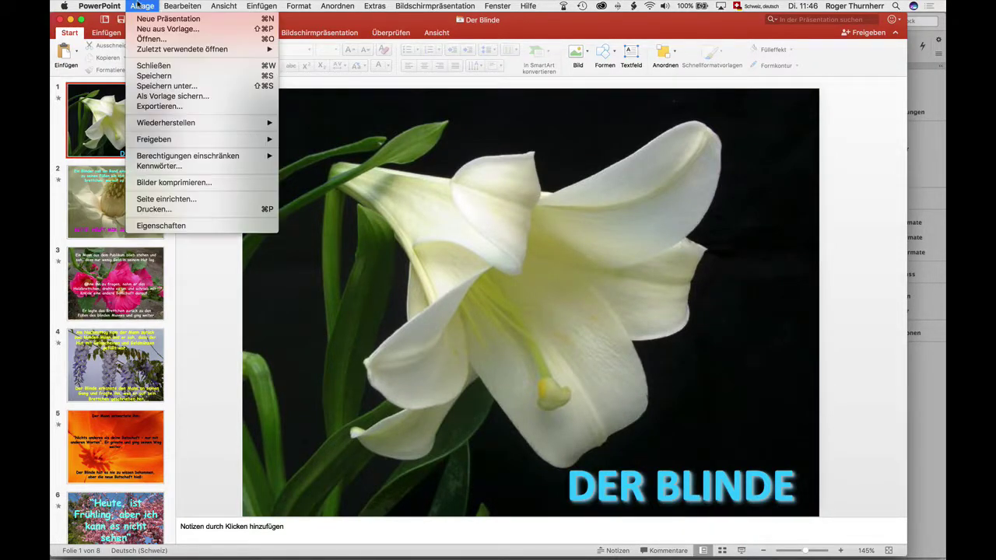
click(167, 86)
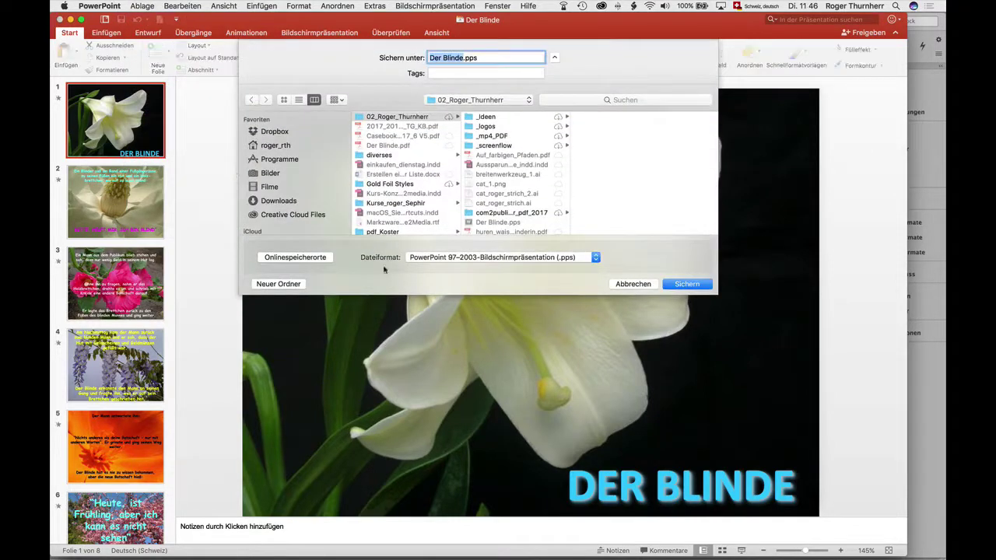
click(451, 258)
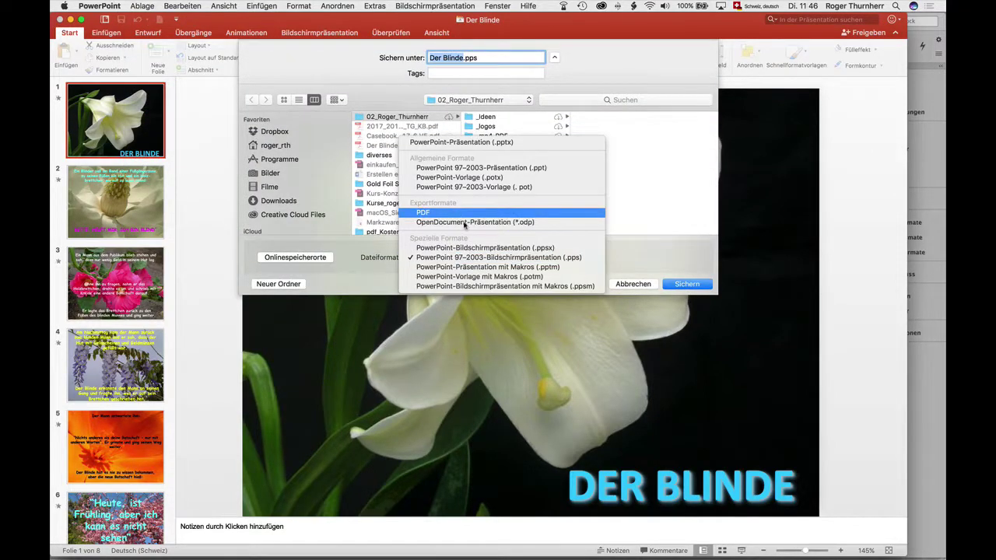
click(641, 284)
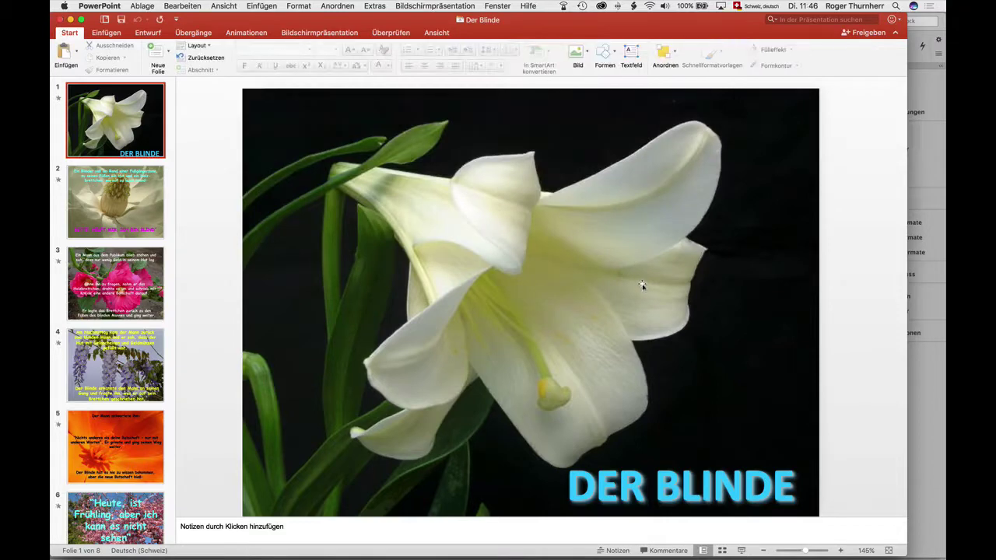
key(super+Tab)
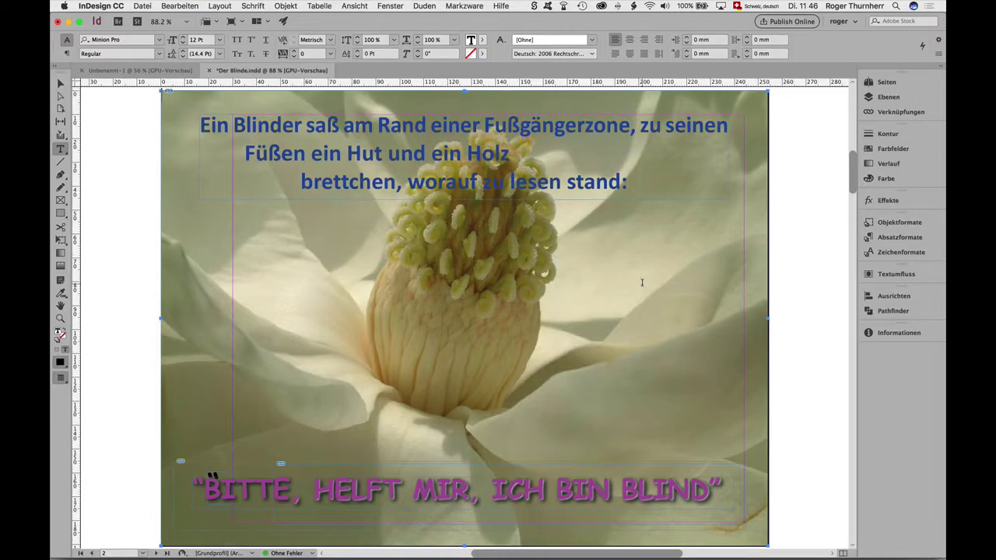
click(467, 6)
mouse_move(469, 19)
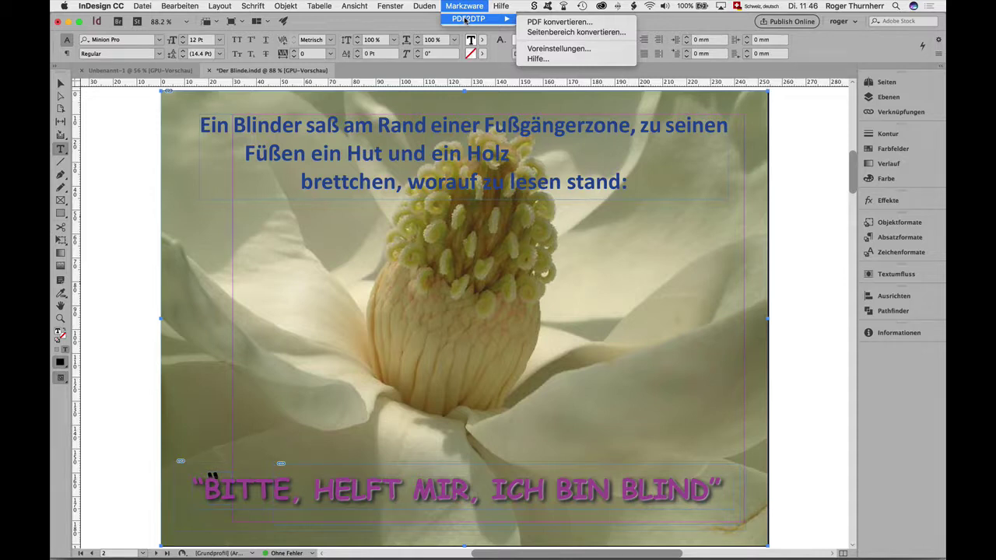
click(104, 206)
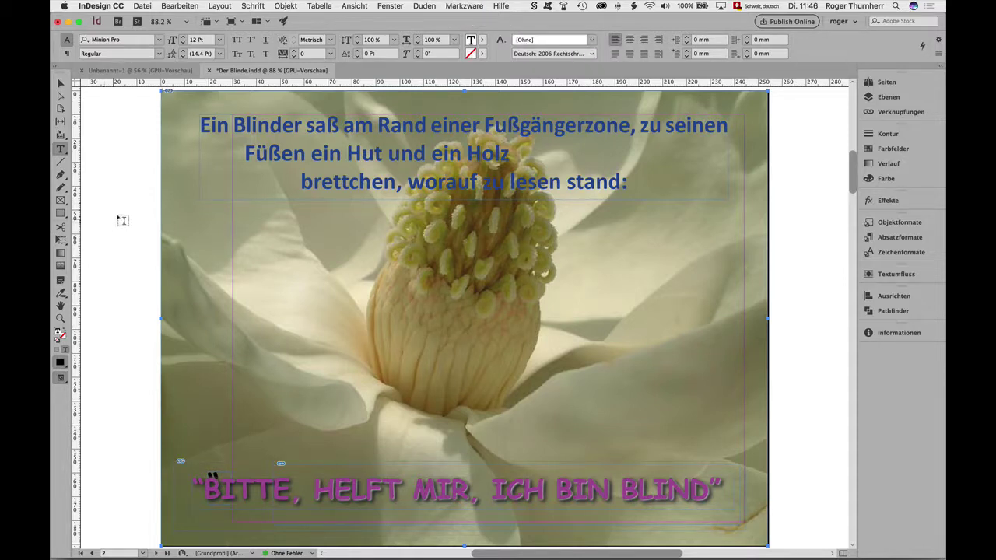